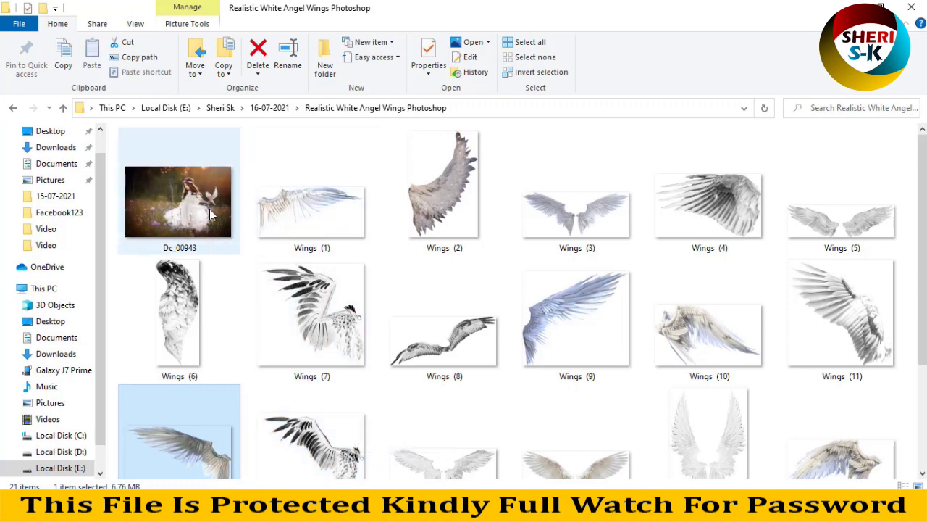
Step: Preview Dc_00943 and Wings (1), (2), (8) and (13), then open Wings (1) in the photo viewer
left_click(229, 246)
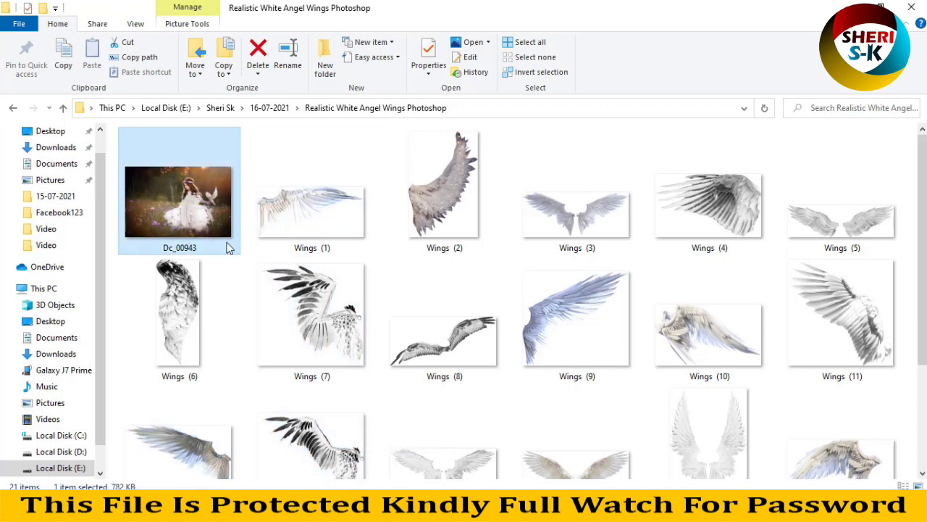
left_click(335, 217)
left_click(425, 209)
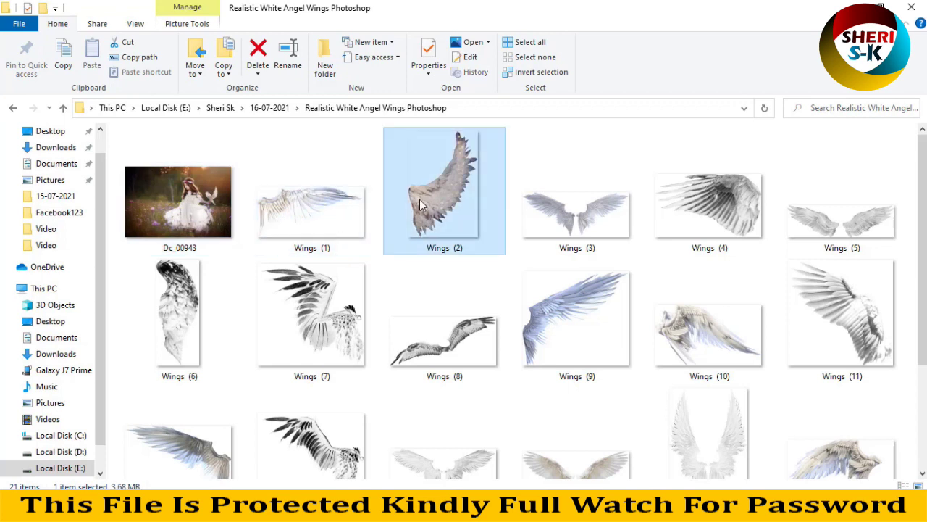
left_click(454, 296)
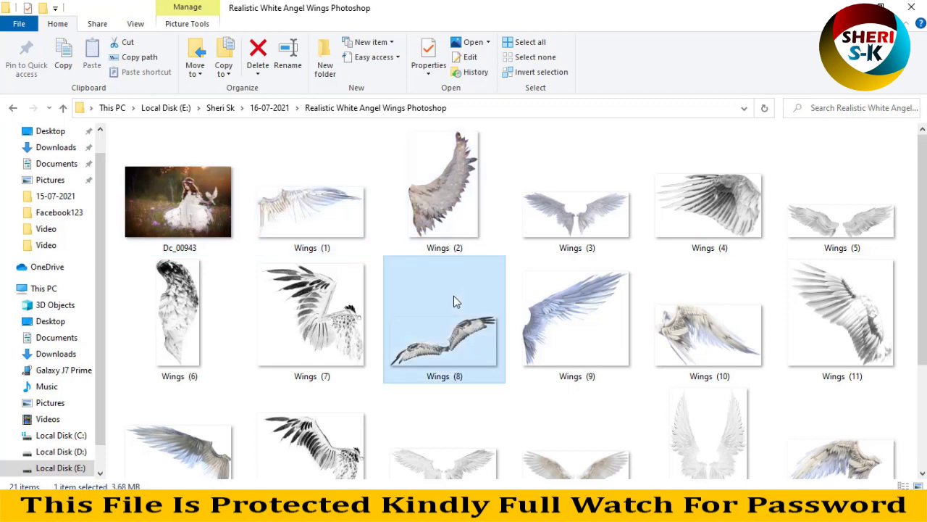
left_click(355, 432)
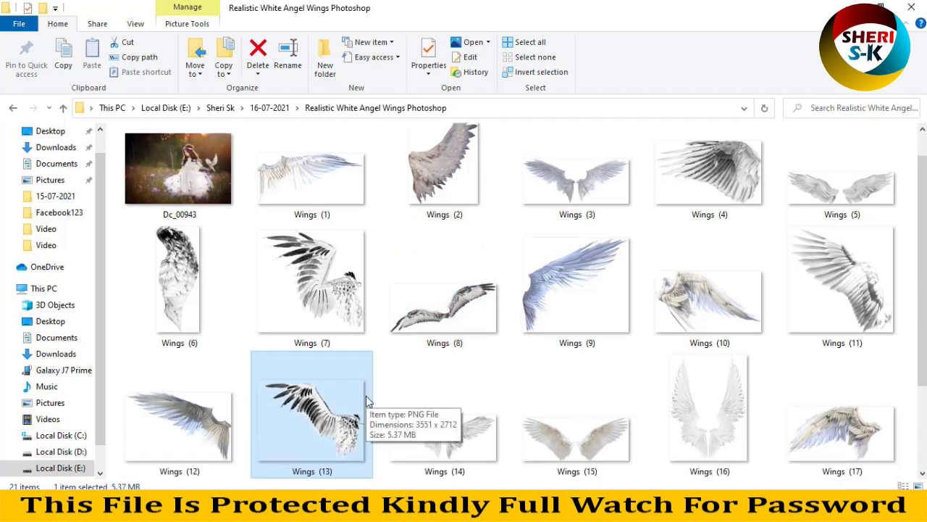
left_click(292, 170)
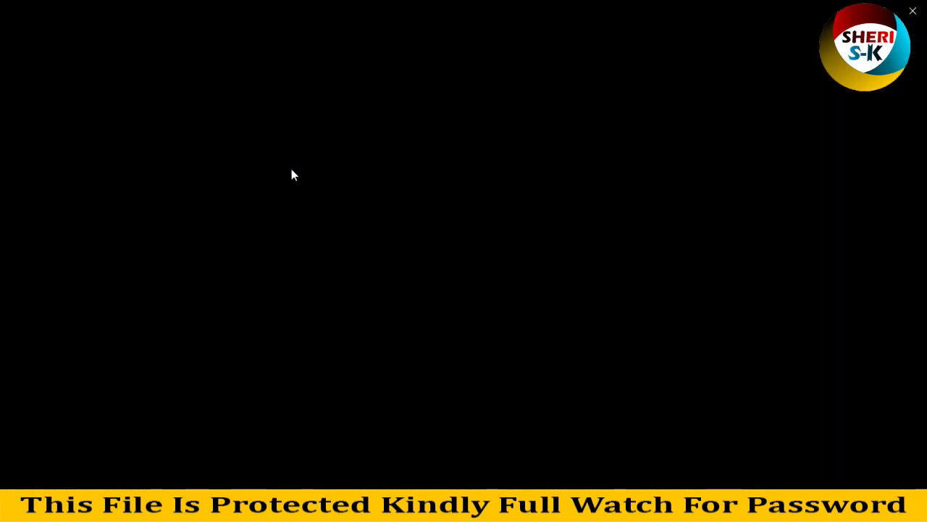
Step: Page through the wing images from Wings (2) up to Wings (19) in the viewer
key("Right")
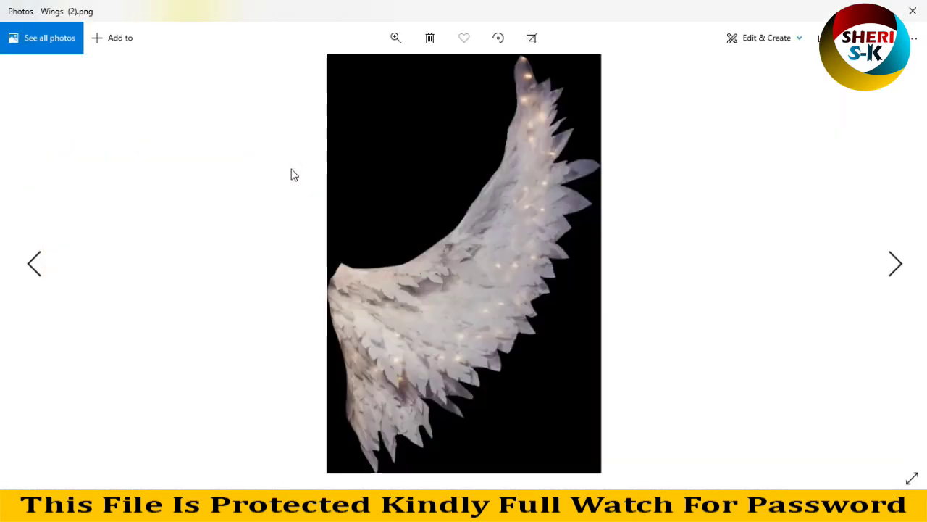
key("Right")
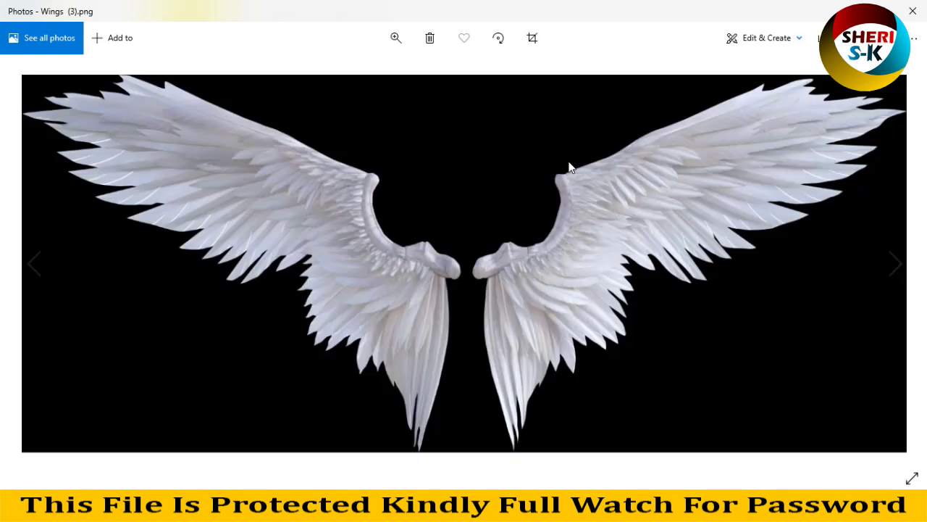
key("Right")
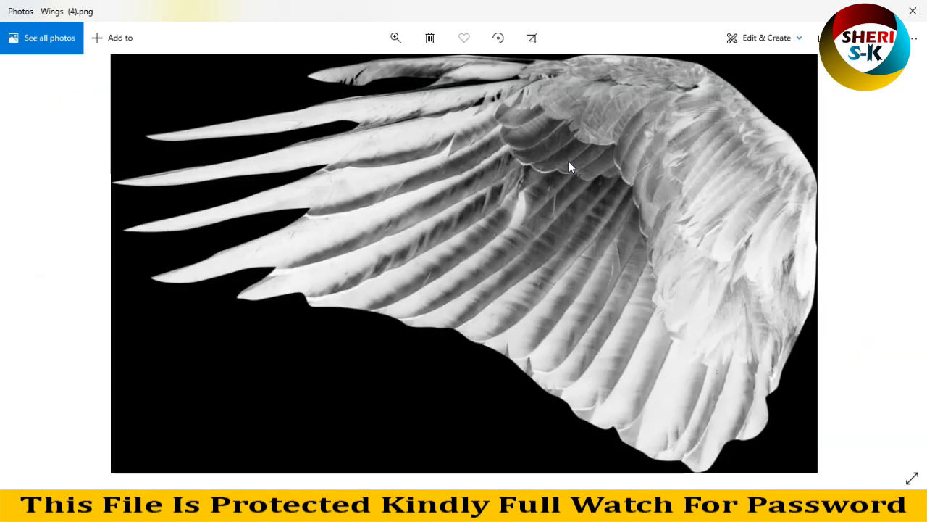
key("Right")
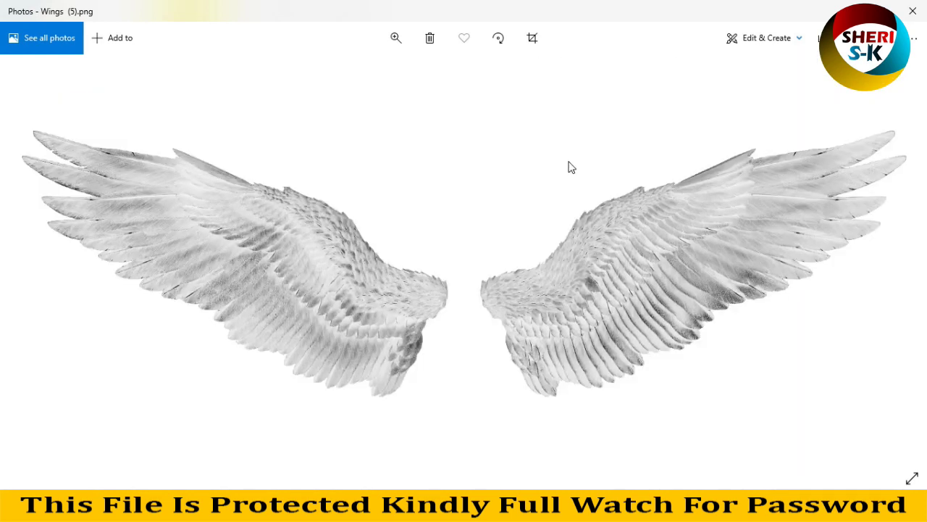
key("Right")
key("Right")
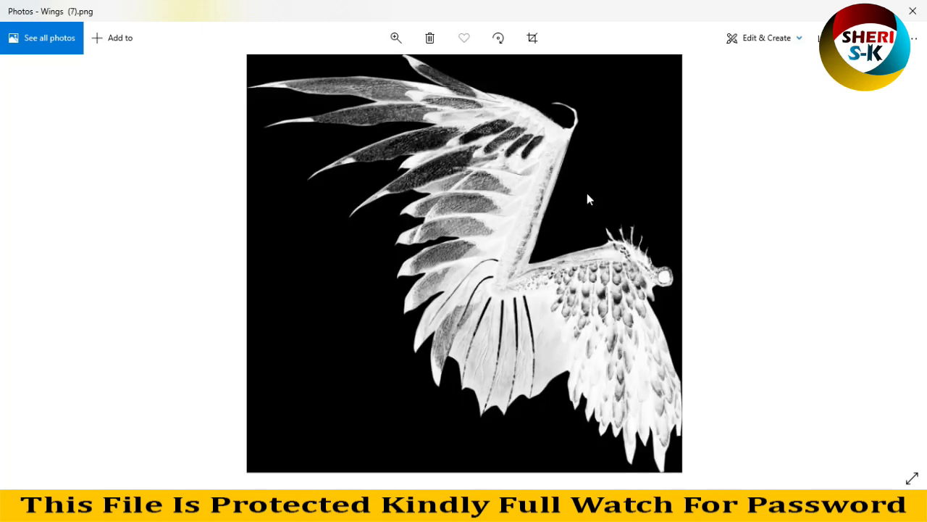
key("Right")
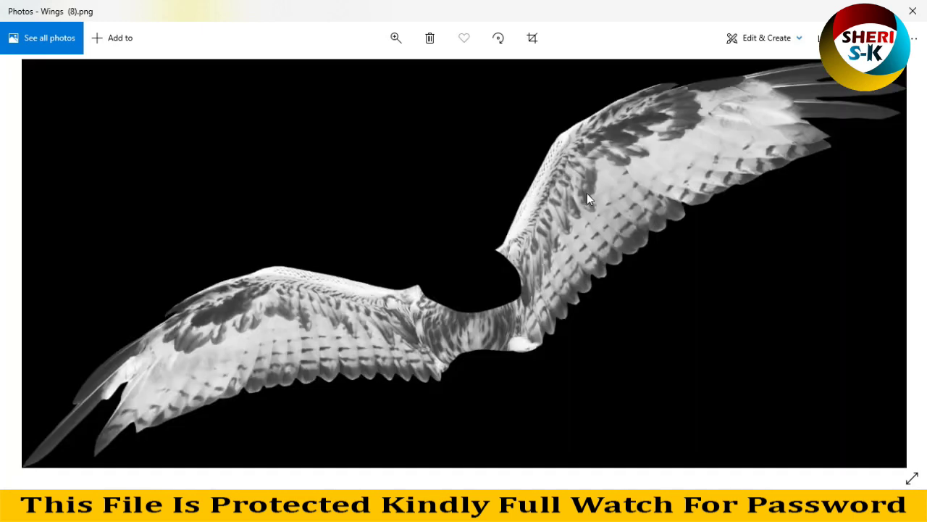
key("Right")
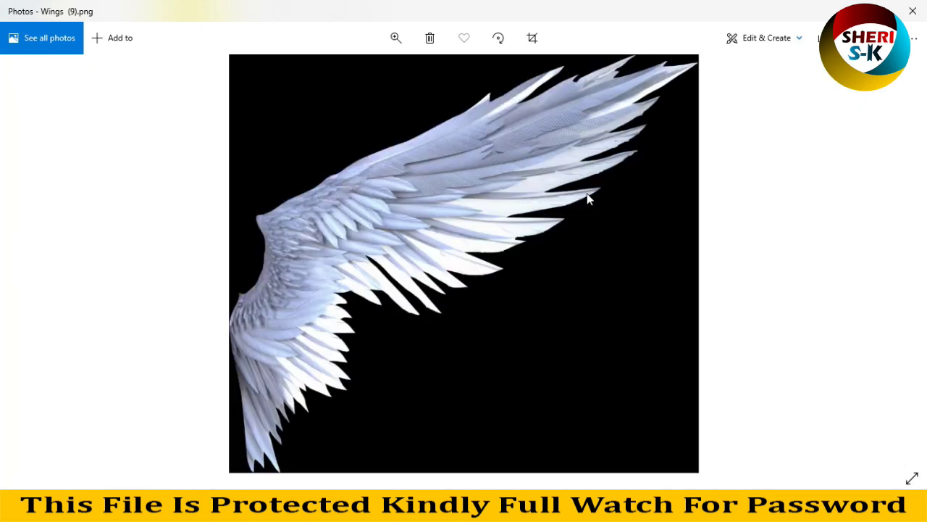
key("Right")
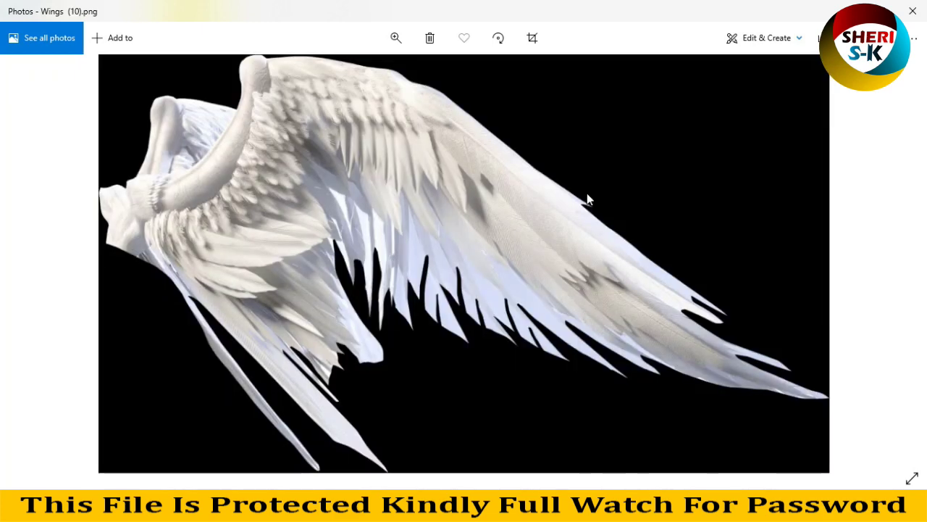
key("Right")
key("Right")
key("Right")
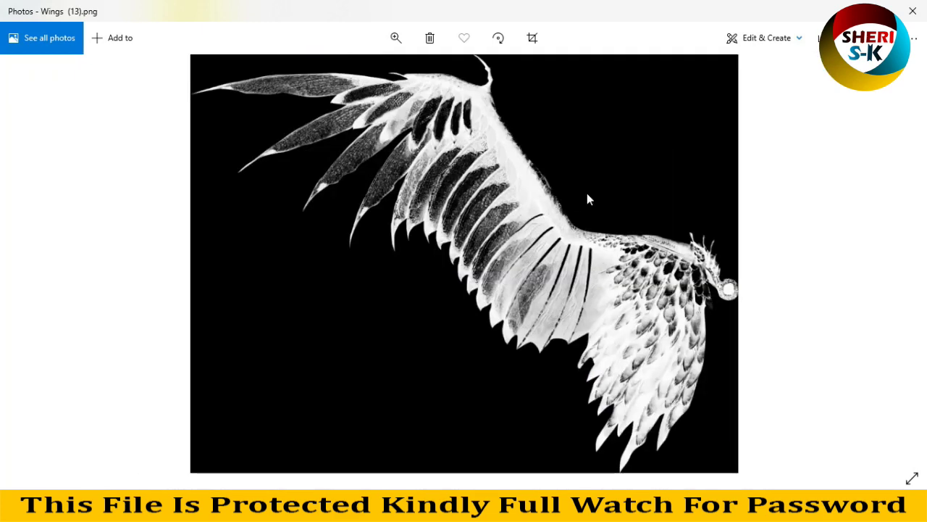
key("Right")
key("Right")
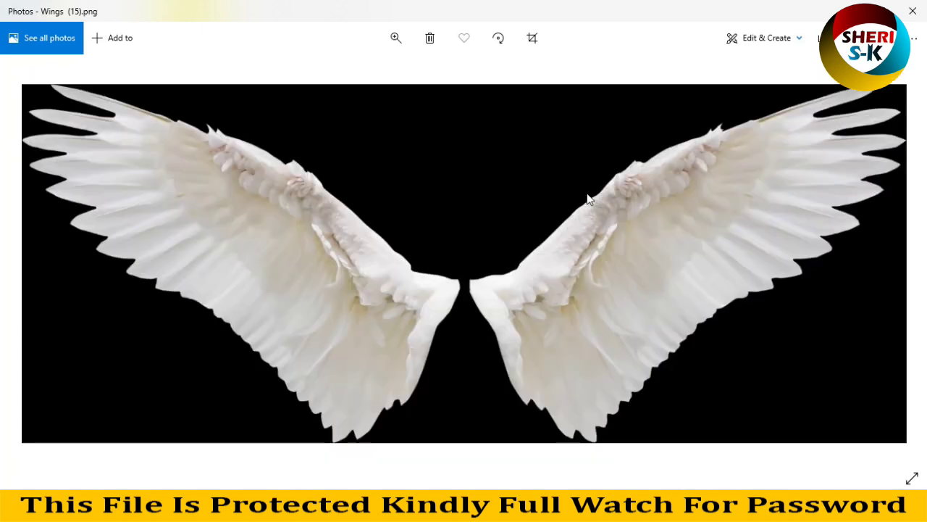
key("Right")
key("Right")
key("Right")
key("Right")
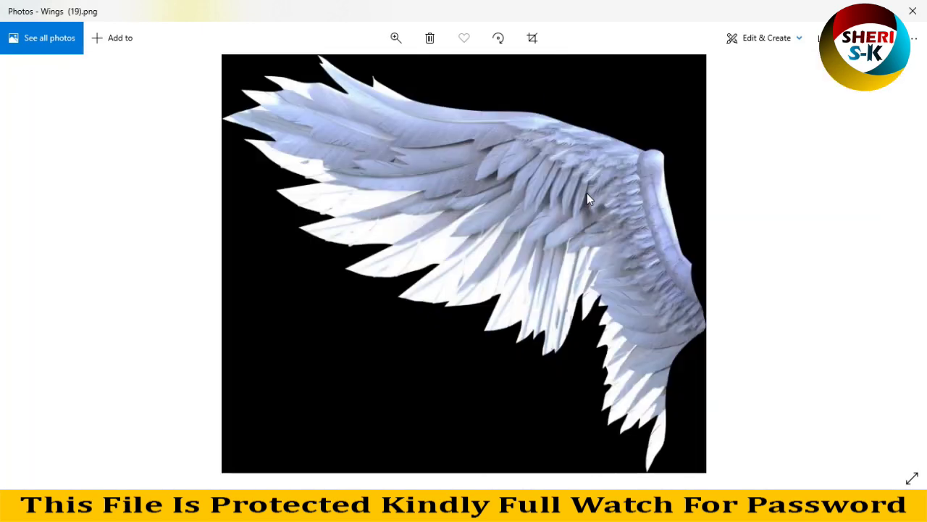
key("Right")
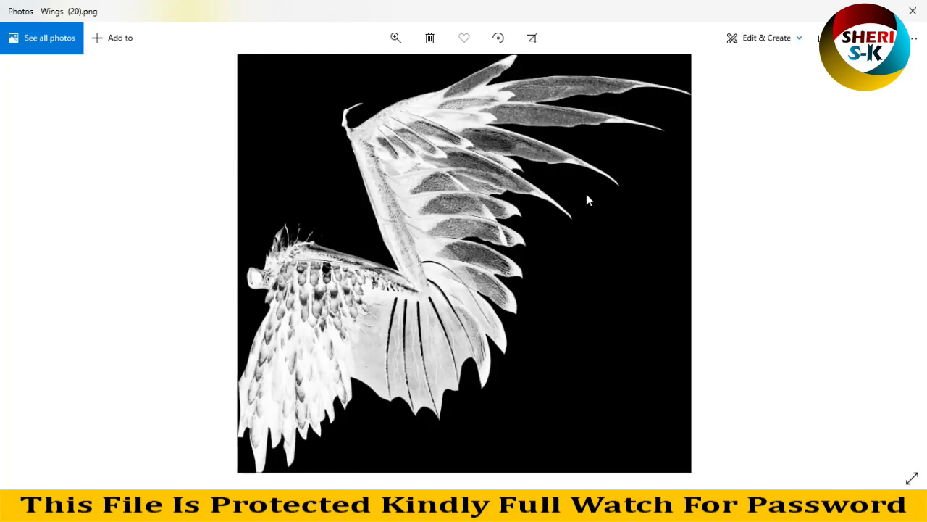
Step: Close the viewer and open the Dc_00943 girl photo instead
left_click(913, 11)
left_click(216, 210)
double_click(216, 211)
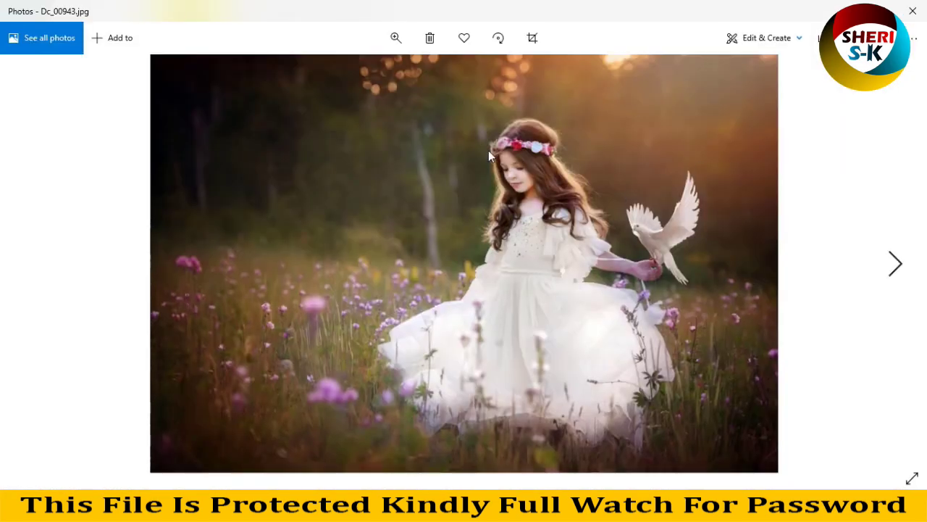
Step: Drag Dc_00943.jpg and then Wings (15).png from the folder into Photoshop as two documents
left_click(912, 11)
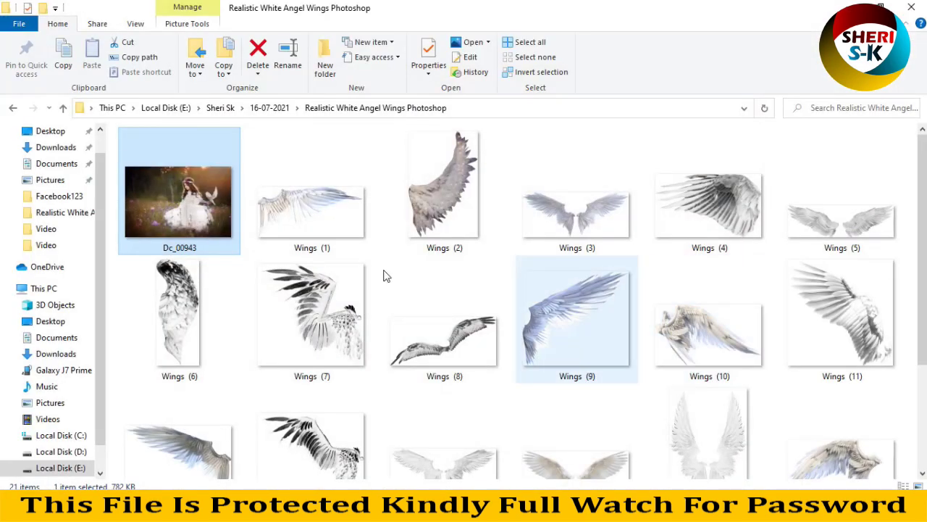
left_click_drag(185, 204, 346, 145)
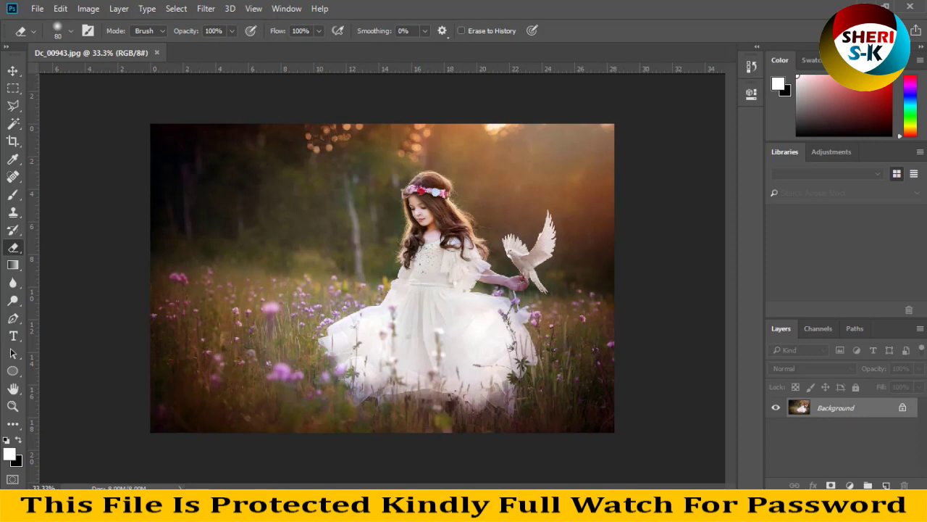
key("alt+Tab")
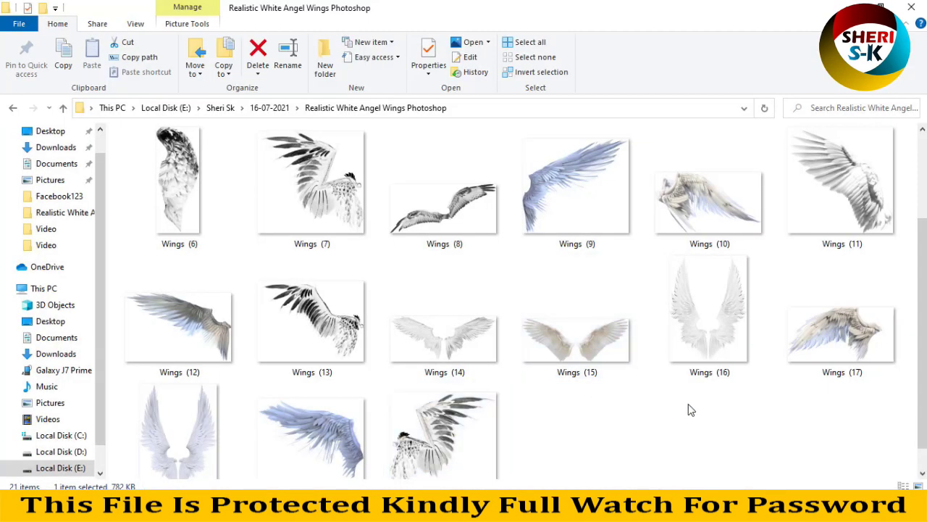
left_click(710, 203)
scroll(238, 297, "down", 1)
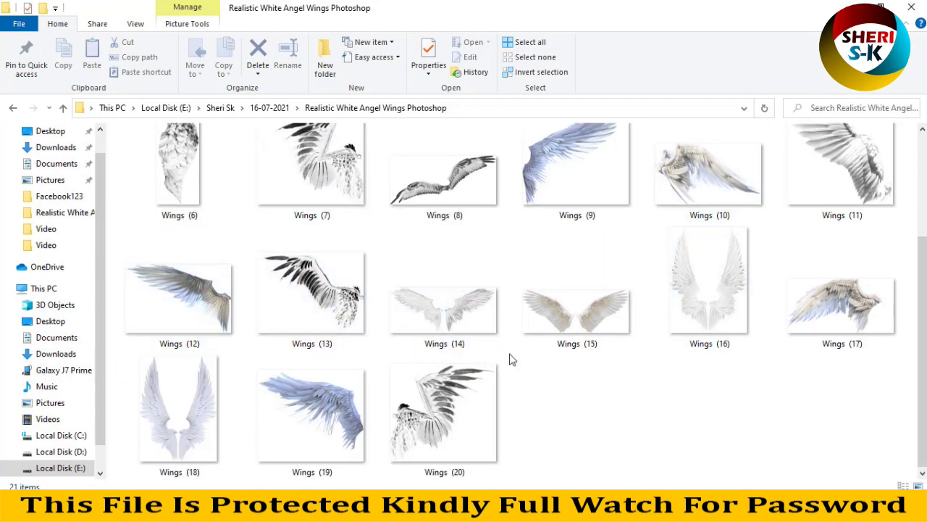
left_click(578, 322)
left_click_drag(577, 323, 391, 129)
Step: Float the Wings image into its own window and shrink the wings with Free Transform
left_click(13, 71)
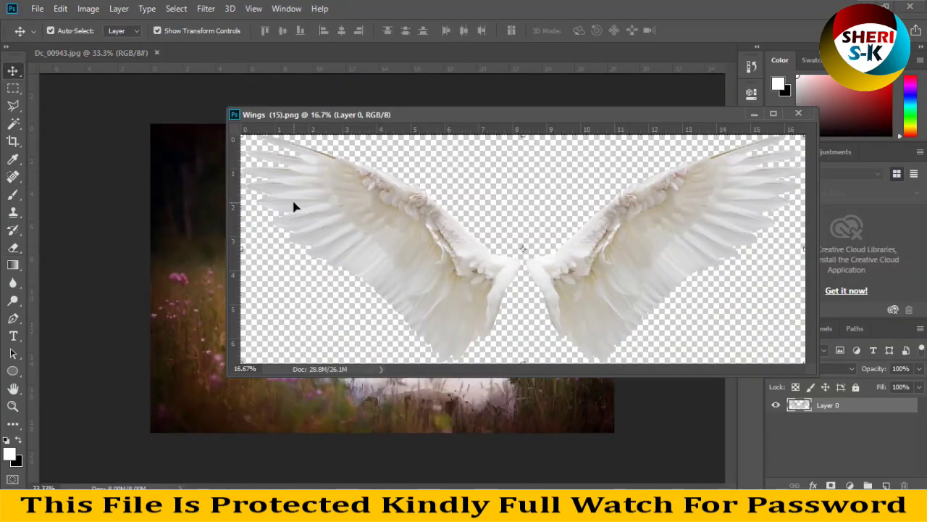
key("ctrl+t")
left_click_drag(244, 141, 449, 228)
key("Return")
Step: Drag the wings into Dc_00943.jpg, scale to about 61.6%, place behind her shoulders, close Wings
left_click_drag(526, 116, 892, 142)
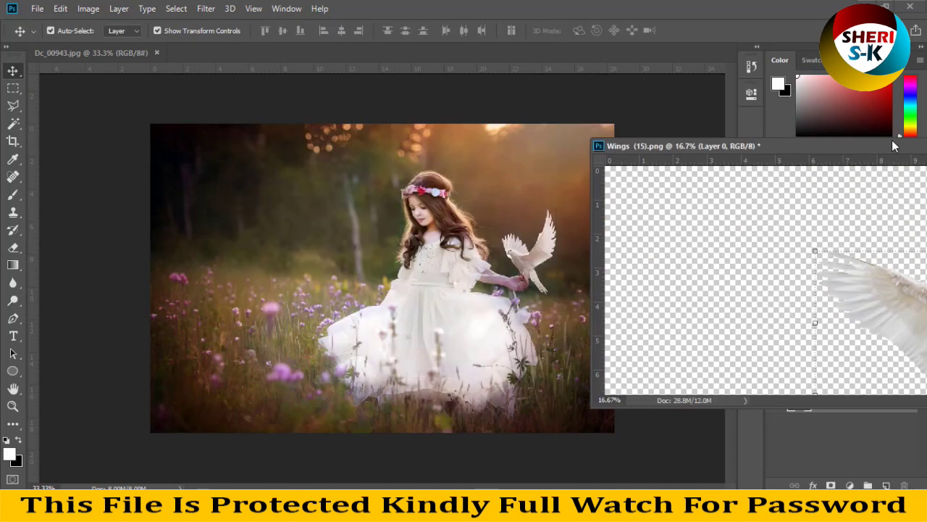
left_click_drag(875, 281, 308, 203)
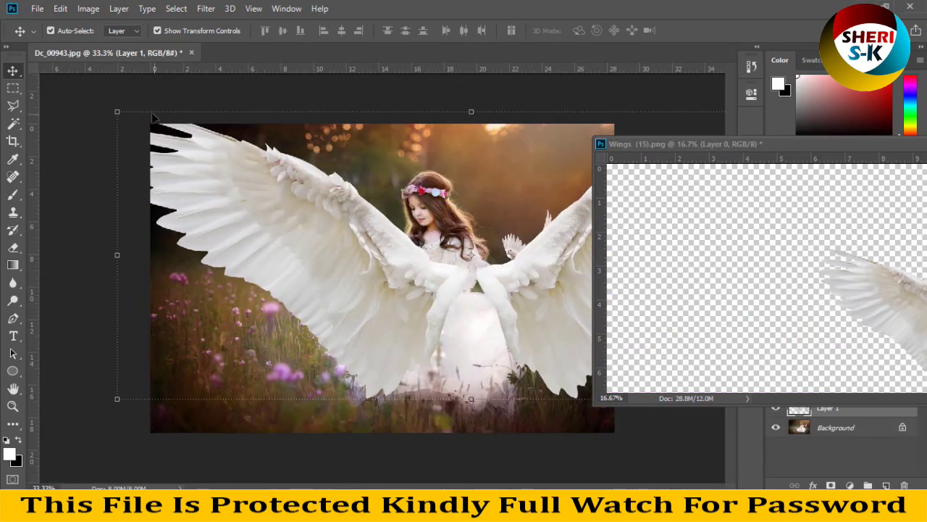
left_click_drag(116, 112, 394, 217)
left_click_drag(522, 289, 333, 193)
key("Return")
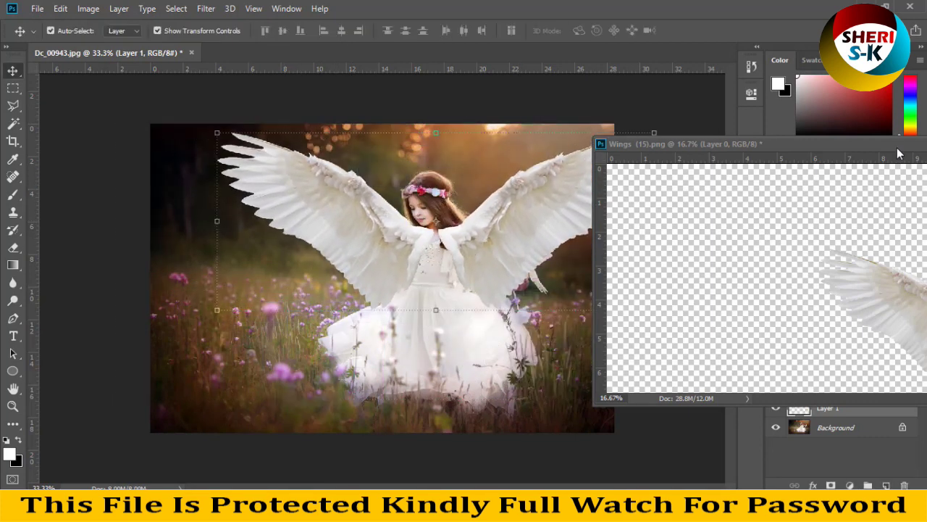
left_click_drag(902, 148, 642, 173)
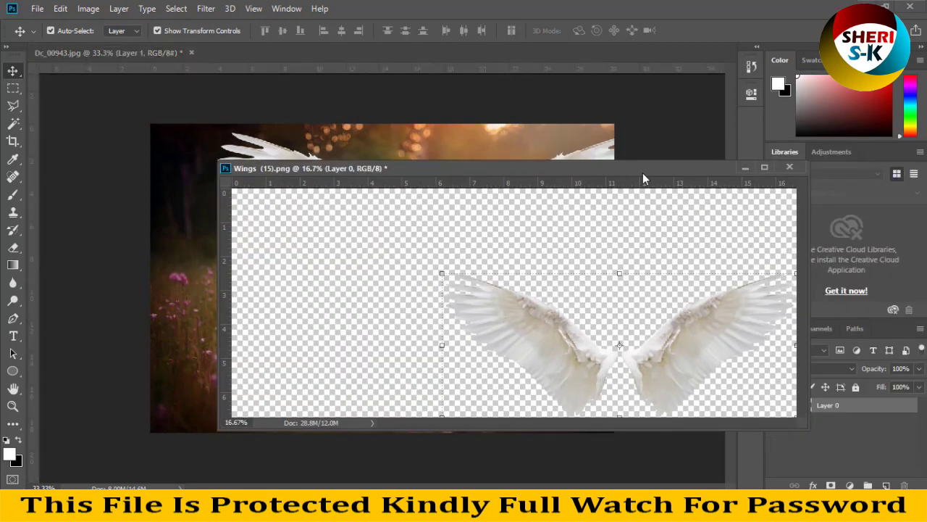
left_click(744, 168)
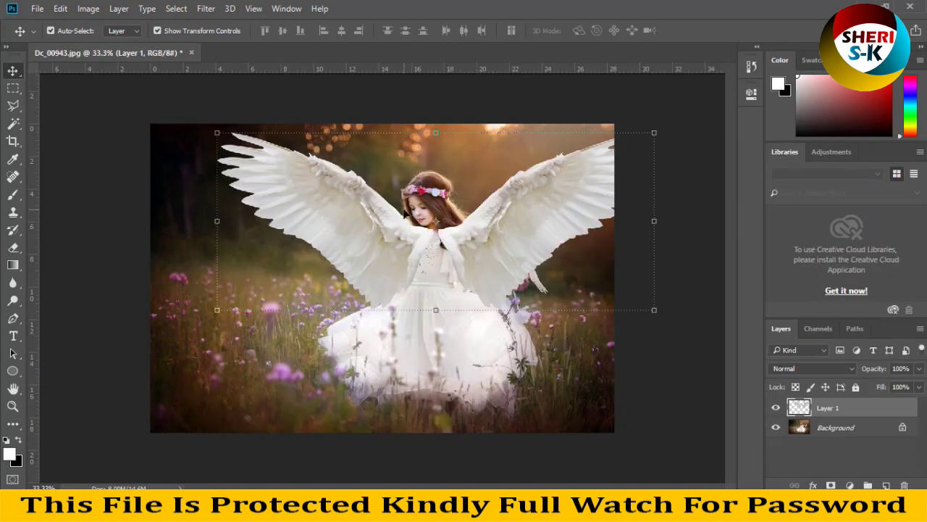
Step: With the Eraser, remove the wing covering the girl's neck and hair strands
mouse_move(410, 247)
left_mouse_down()
mouse_move(406, 269)
mouse_move(413, 239)
mouse_move(405, 239)
left_mouse_up()
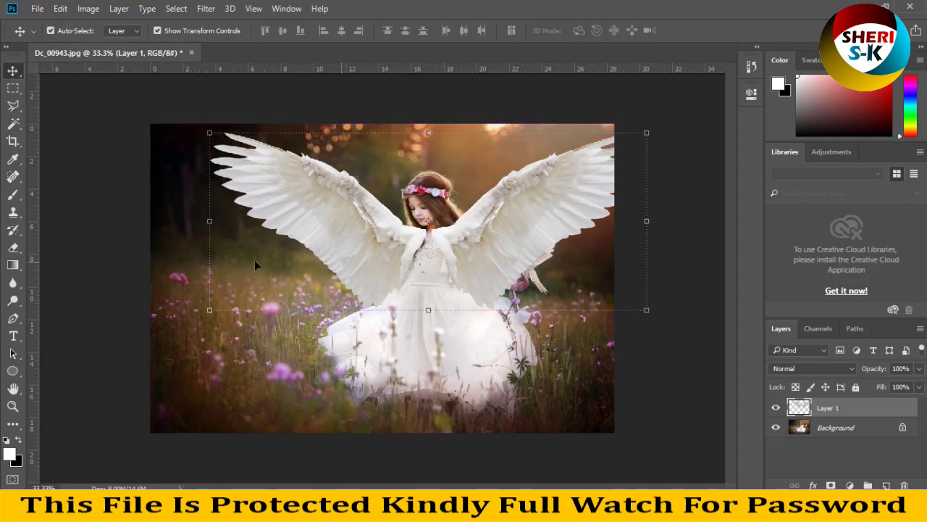
left_click(19, 252)
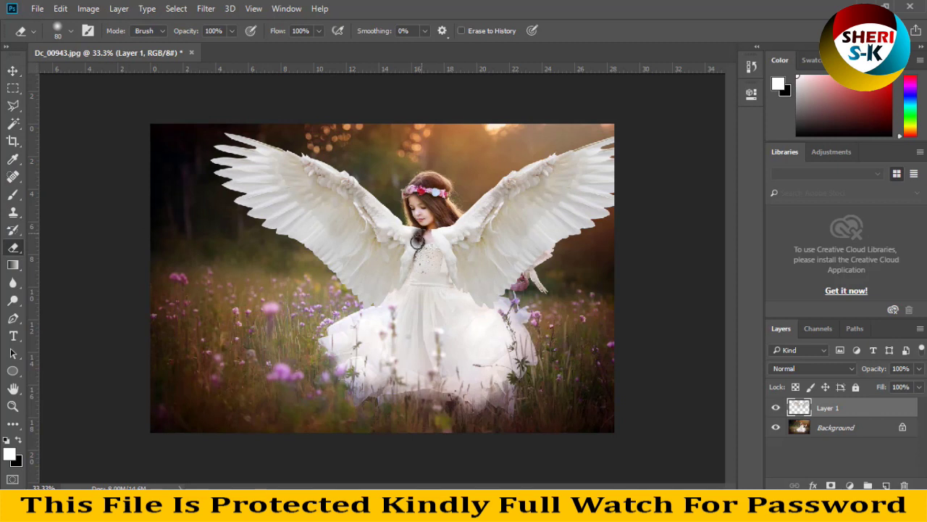
left_click_drag(418, 240, 411, 257)
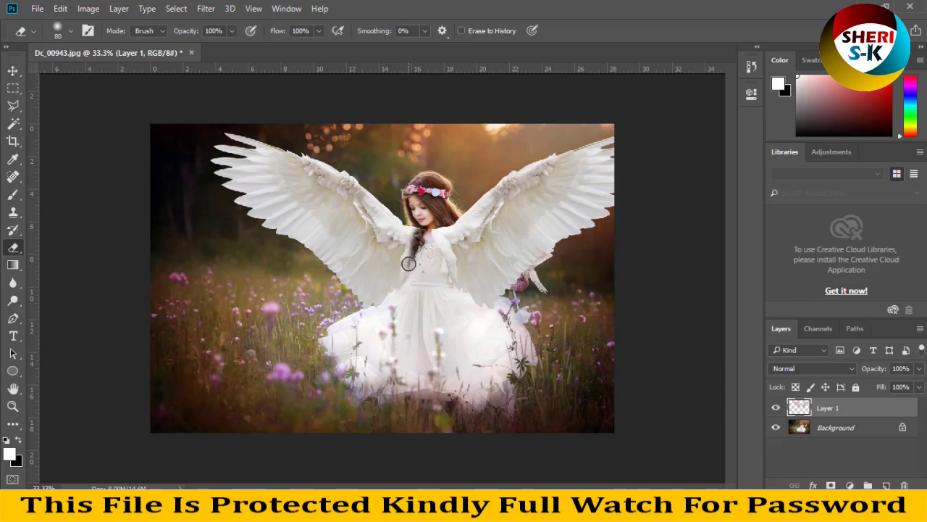
mouse_move(418, 248)
left_mouse_down()
mouse_move(417, 262)
mouse_move(407, 245)
left_mouse_up()
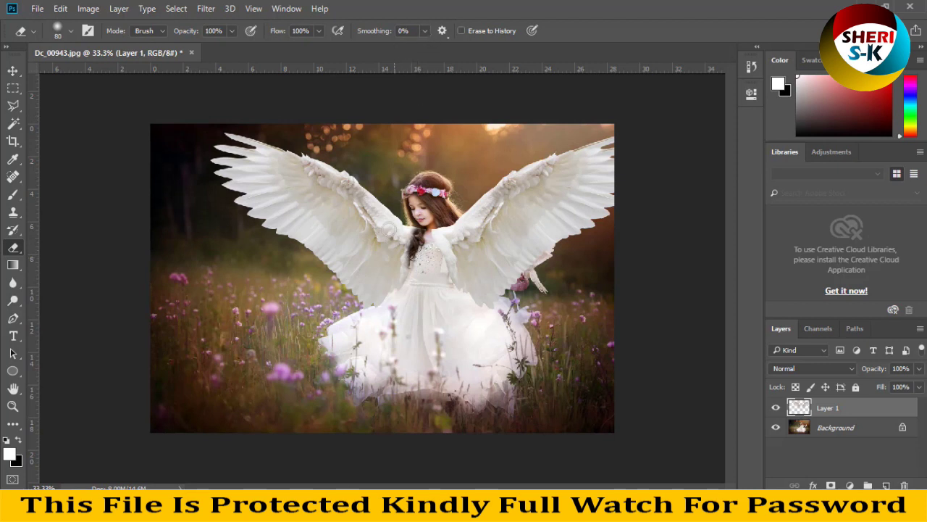
Step: Keep Eraser smoothing at 100% and erase the right wing's inner and lower edges over her shoulder
left_click(424, 33)
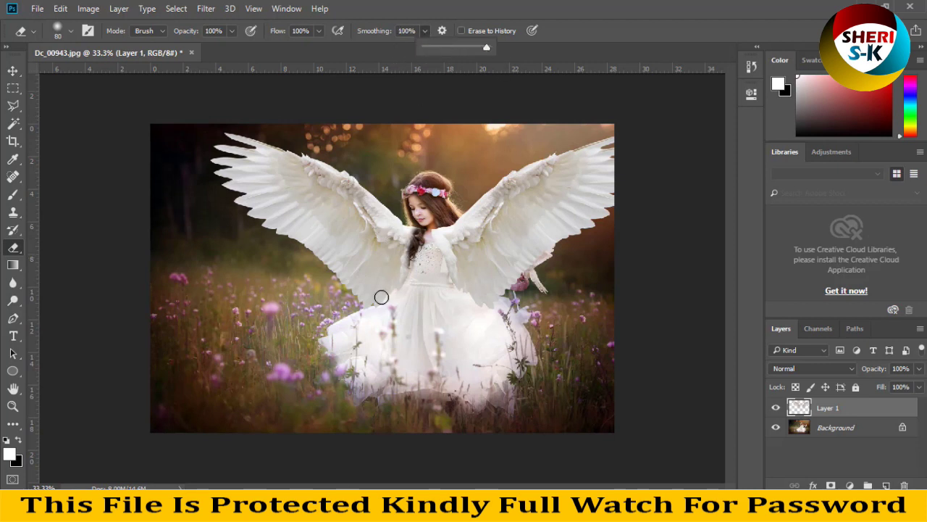
left_click(420, 231)
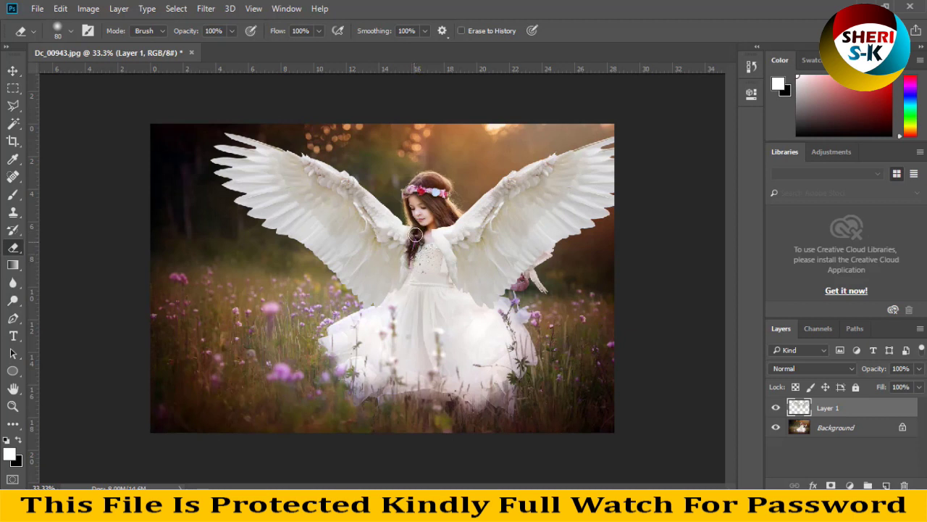
mouse_move(459, 271)
left_mouse_down()
mouse_move(450, 228)
mouse_move(452, 250)
mouse_move(452, 232)
mouse_move(464, 243)
mouse_move(455, 230)
mouse_move(465, 269)
left_mouse_up()
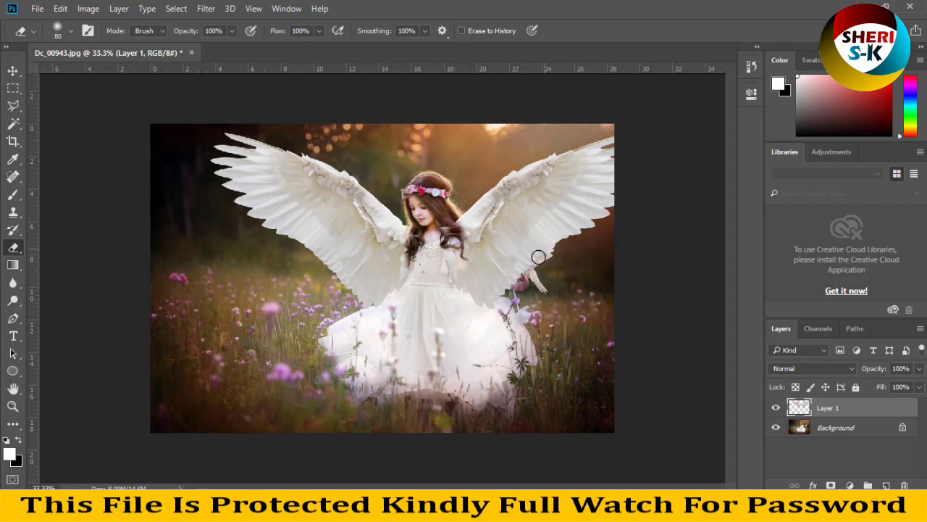
mouse_move(535, 252)
left_mouse_down()
mouse_move(519, 270)
mouse_move(509, 254)
mouse_move(525, 271)
mouse_move(505, 293)
mouse_move(511, 284)
mouse_move(497, 291)
mouse_move(482, 278)
mouse_move(461, 229)
mouse_move(489, 319)
mouse_move(447, 233)
mouse_move(458, 272)
mouse_move(451, 264)
mouse_move(446, 287)
mouse_move(476, 330)
mouse_move(452, 262)
left_mouse_up()
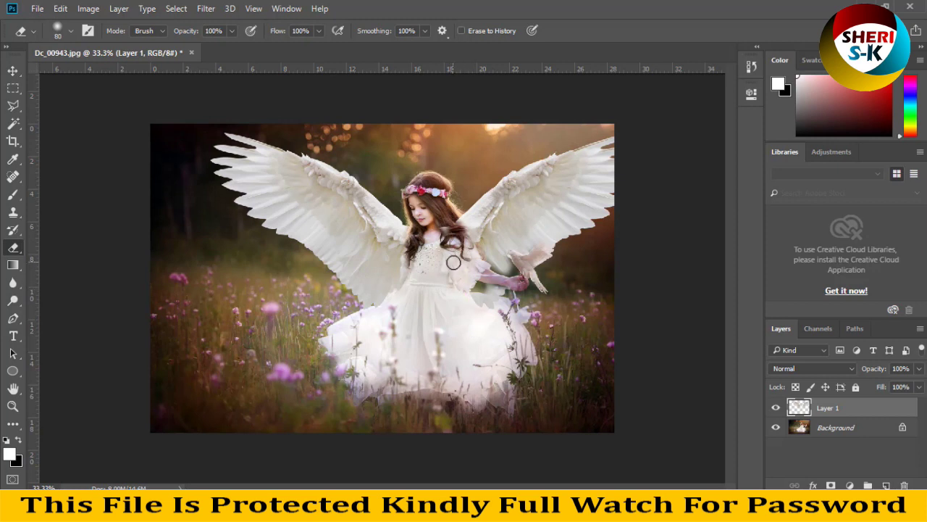
Step: Switch the Eraser to a Hard Round tip and erase the wing covering the dove
left_click(71, 30)
left_click(50, 133)
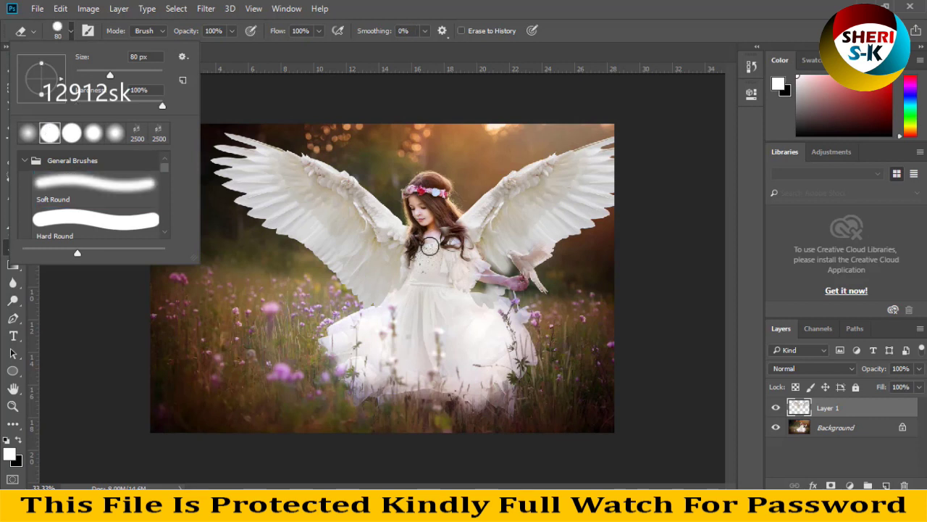
left_click(443, 237)
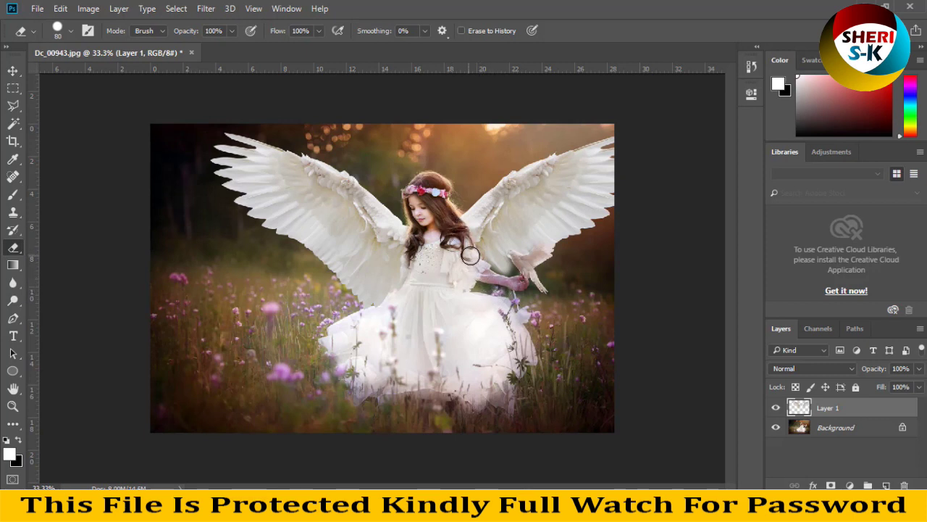
mouse_move(511, 257)
left_mouse_down()
mouse_move(540, 255)
mouse_move(541, 246)
left_mouse_up()
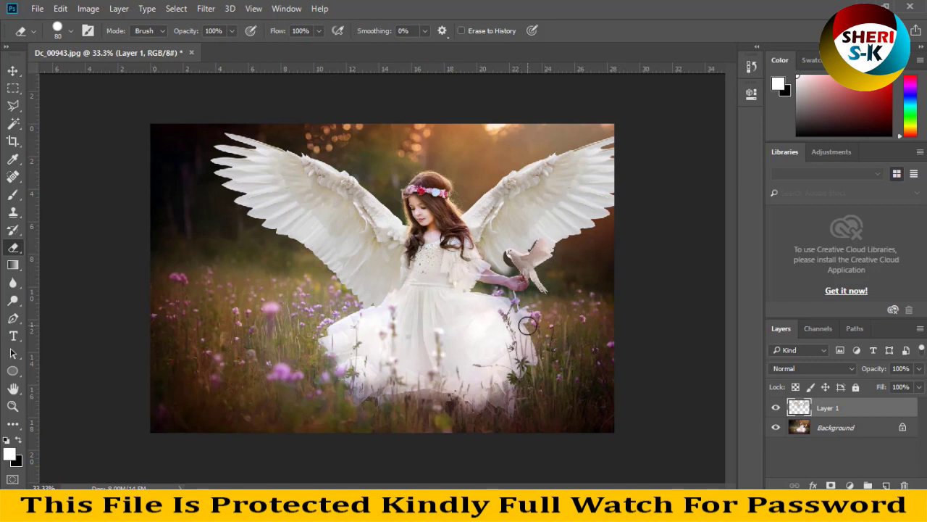
key("ctrl+minus")
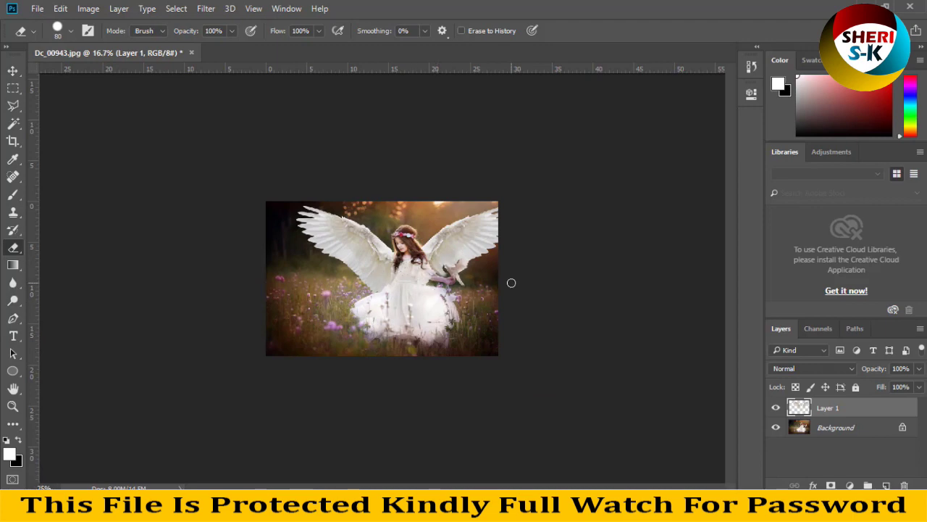
Step: At 50% zoom, erase the dark halo around the dove, then zoom back to 25%
key("ctrl+plus")
key("ctrl+plus")
key("ctrl+plus")
mouse_move(589, 250)
left_mouse_down()
mouse_move(622, 212)
mouse_move(599, 279)
left_mouse_up()
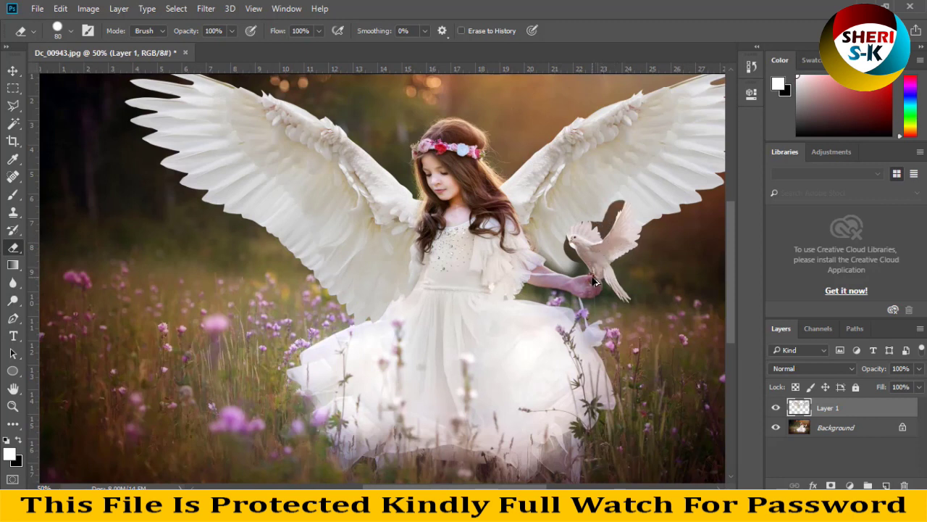
left_click(13, 88)
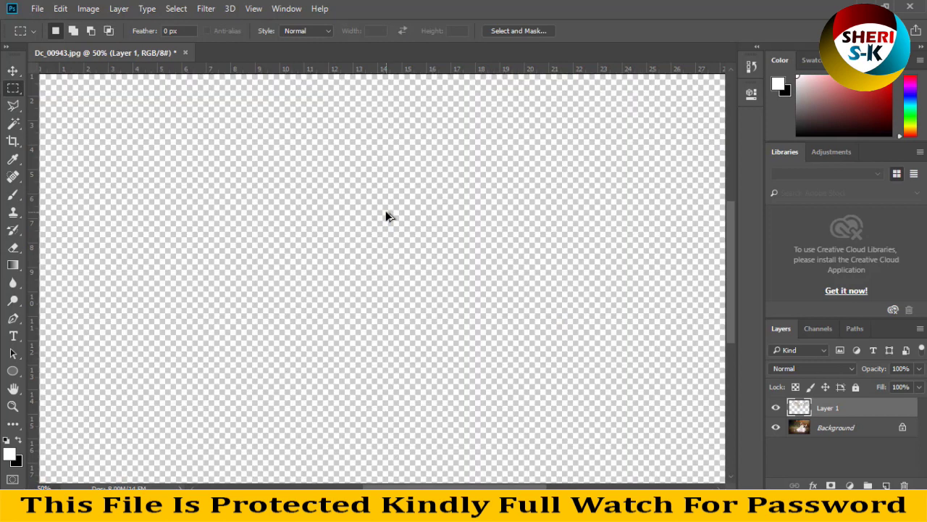
key("ctrl+minus")
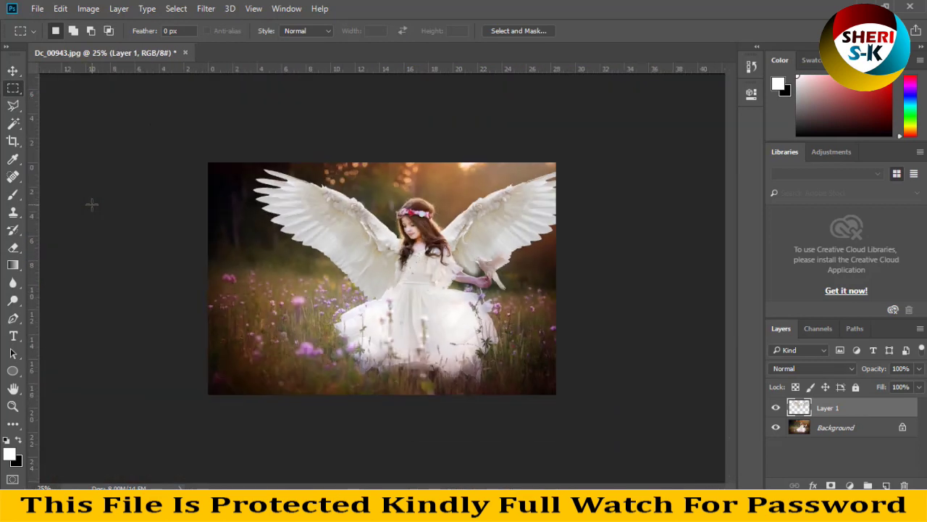
Step: Close the Dc_00943.jpg composite without saving changes
left_click(184, 53)
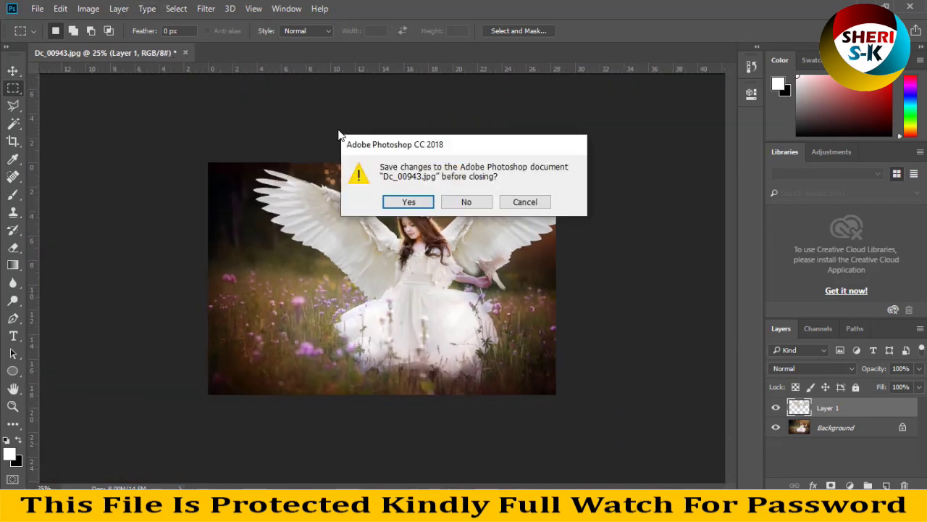
left_click(466, 202)
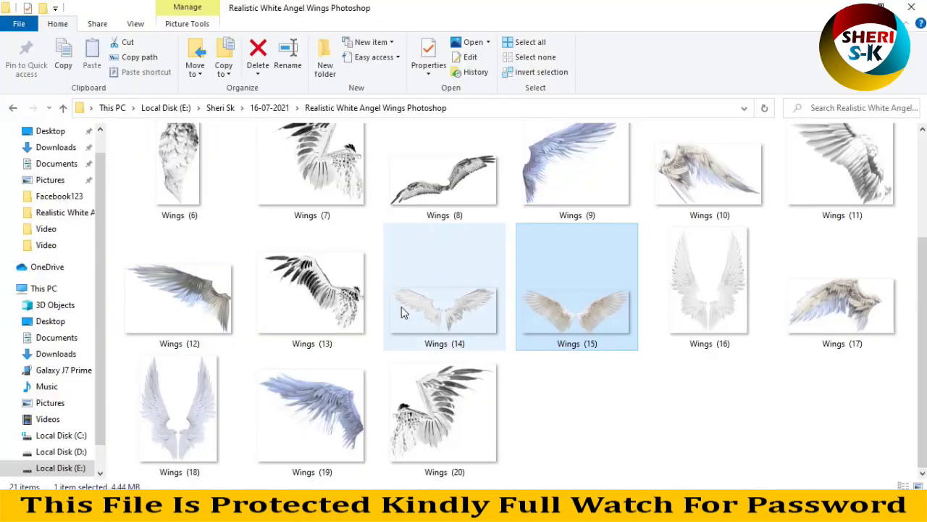
scroll(526, 366, "up", 2)
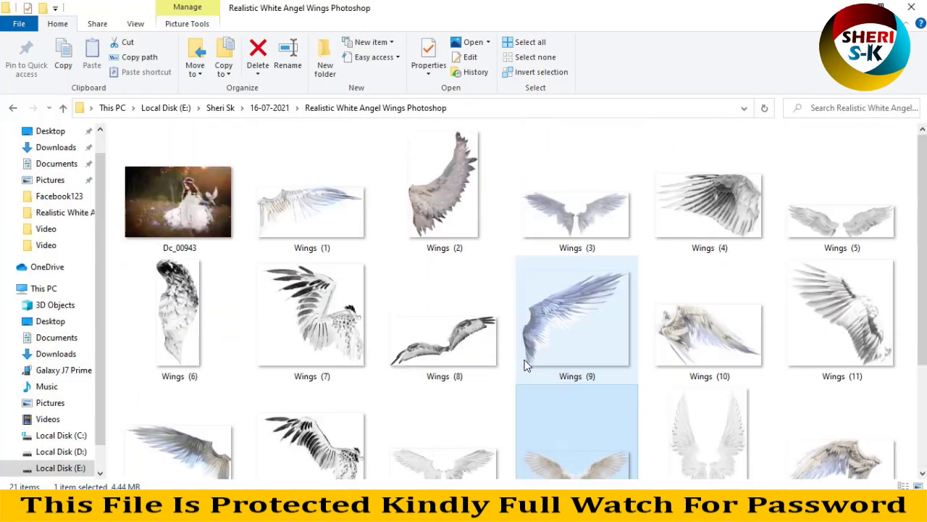